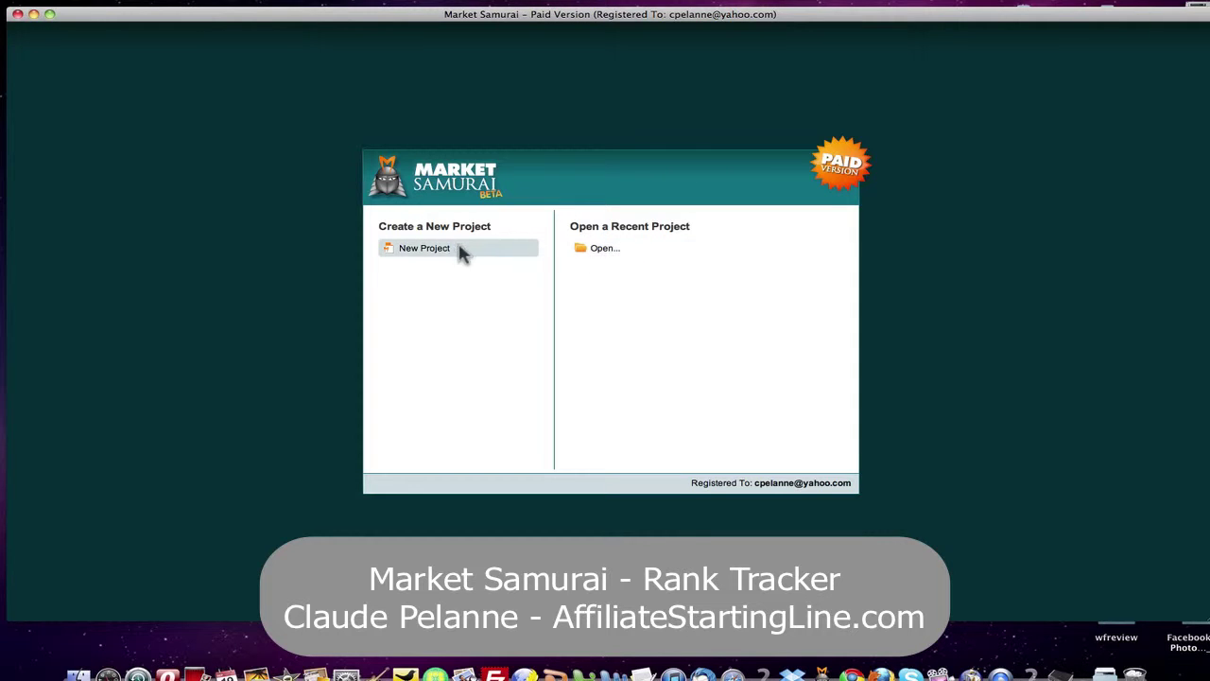
Create a new project for the keyword 'chocolate' with auto-filled title and file name
click(427, 254)
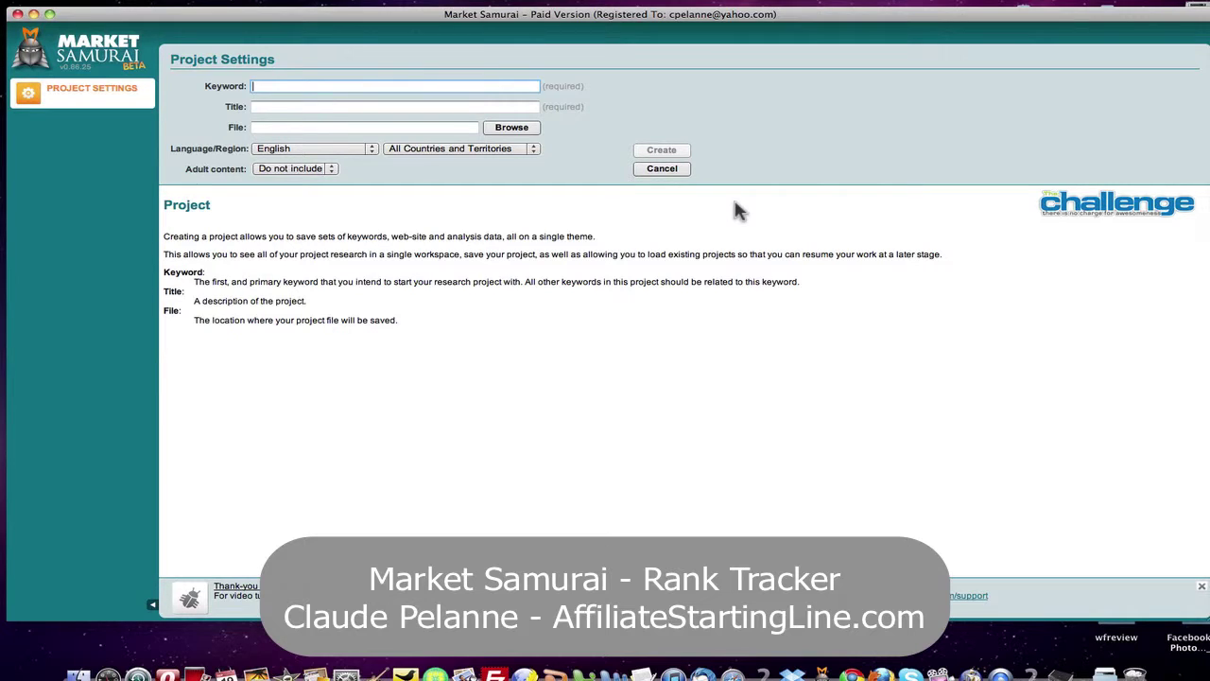
text(chocolate)
key(Tab)
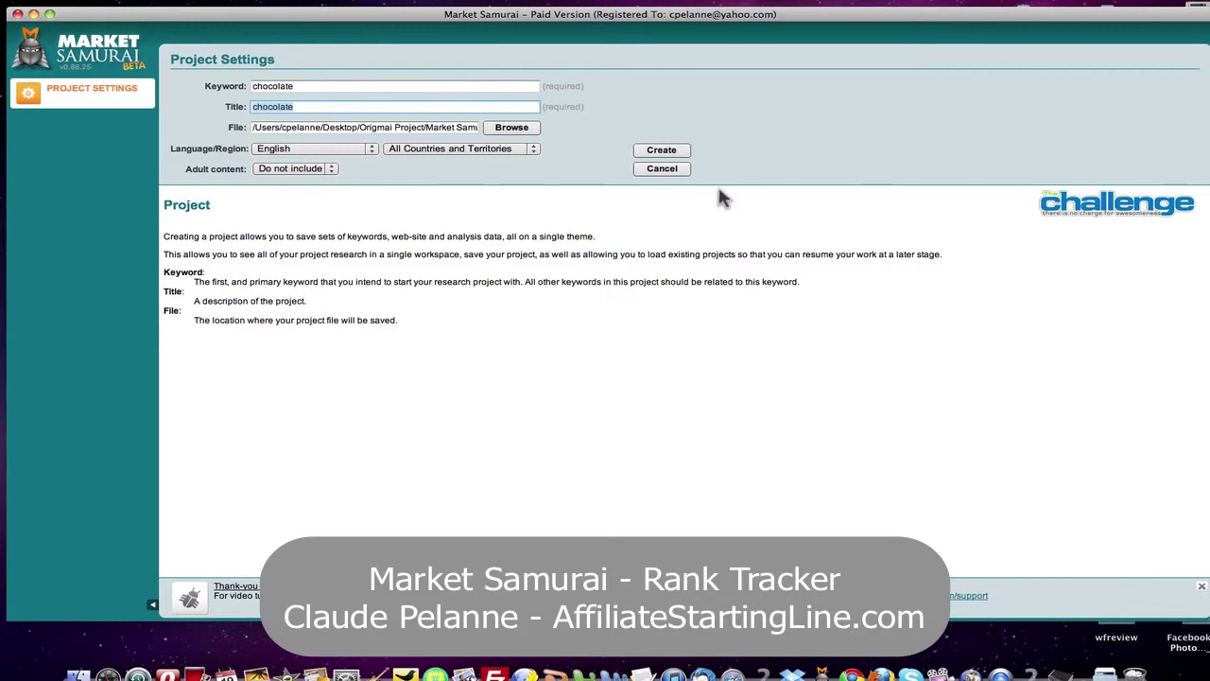
click(661, 150)
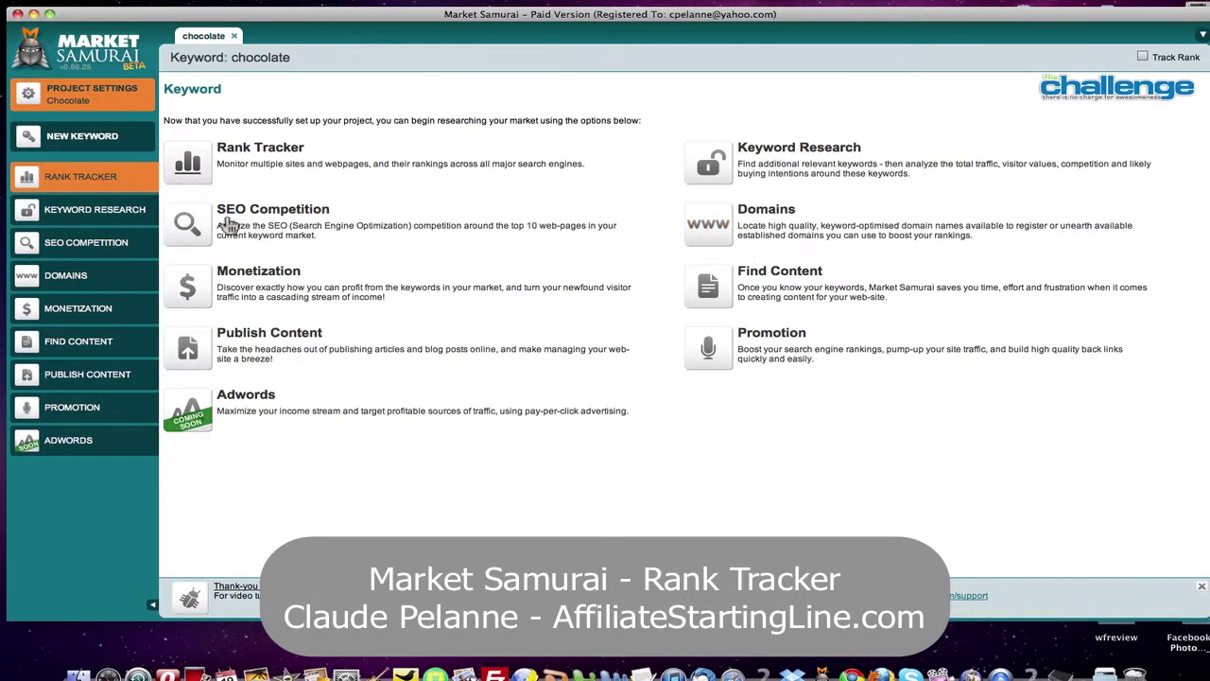
Open the Rank Tracker for the chocolate project and bring up the Add Domains form
click(258, 148)
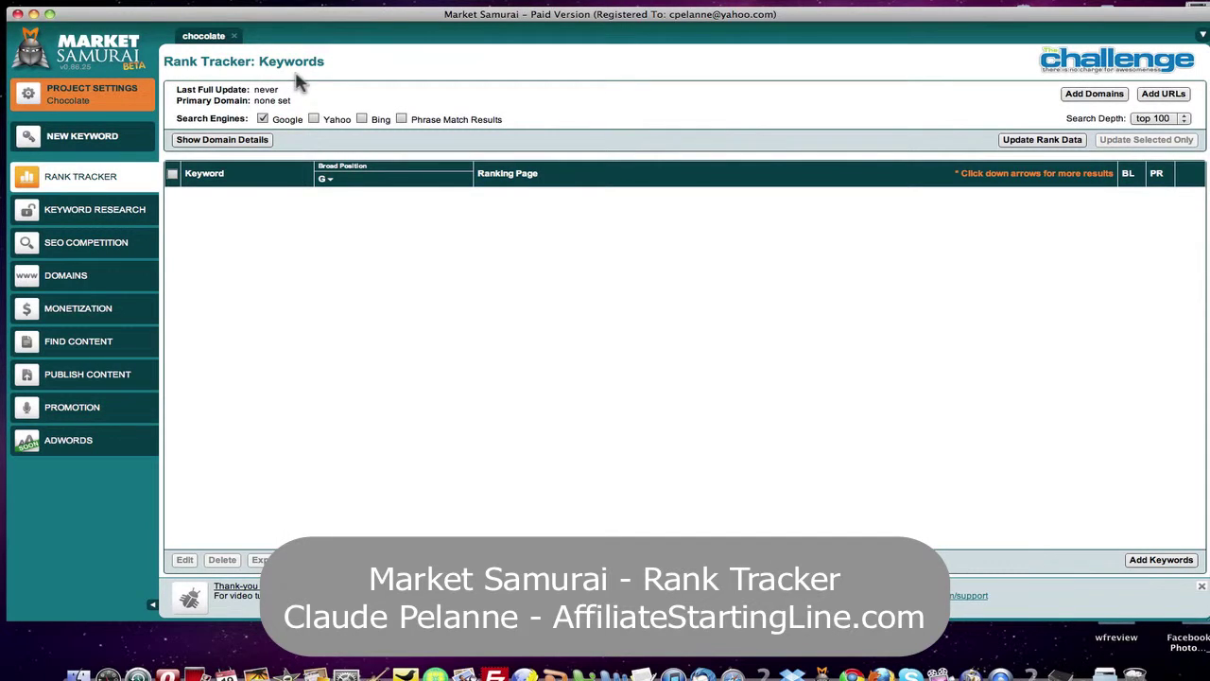
click(1077, 99)
text(clubchocolateblog.com)
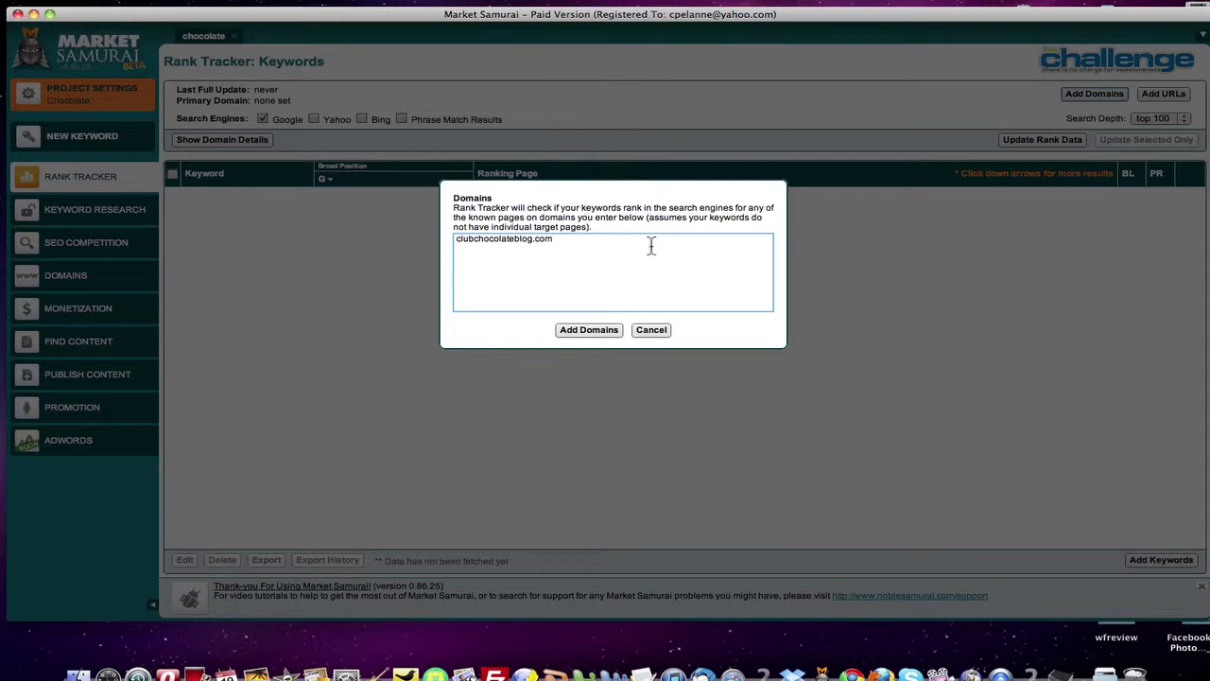
Add clubchocolateblog.com, enable Google, and add keywords club chocolate, chocolate cub, chocolate recipes
click(589, 336)
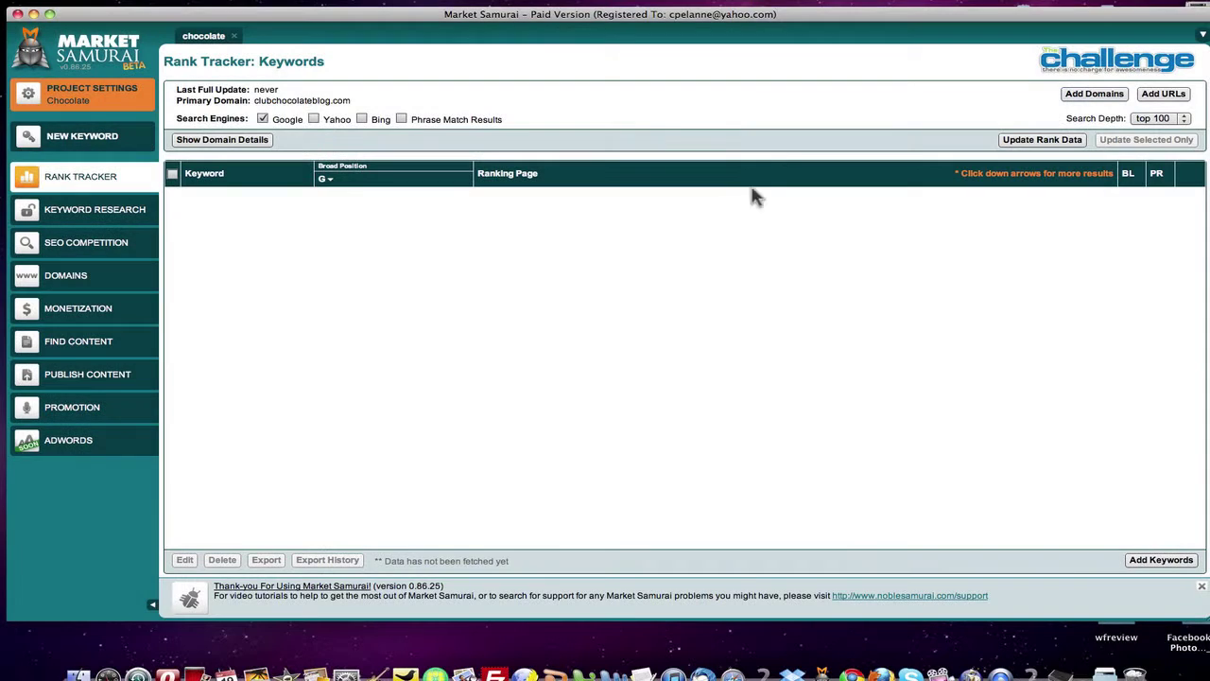
click(263, 117)
click(1170, 560)
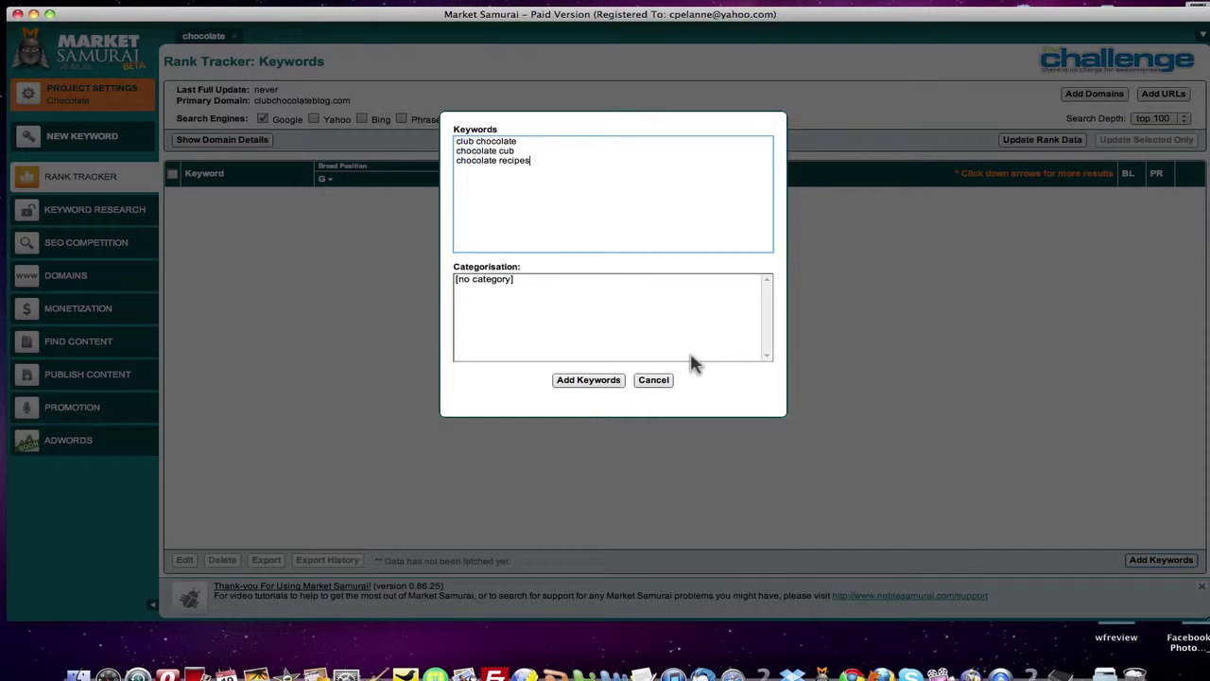
click(595, 380)
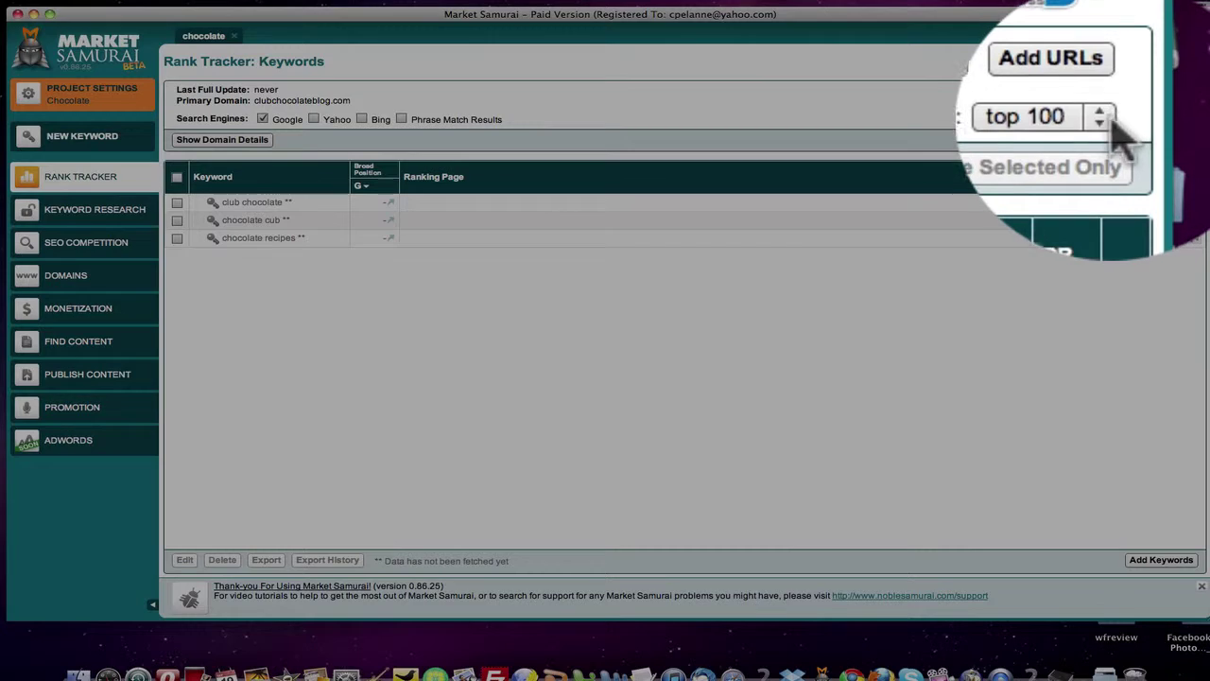
Set search depth to top 1000 and fetch current rankings for the three keywords
click(1183, 119)
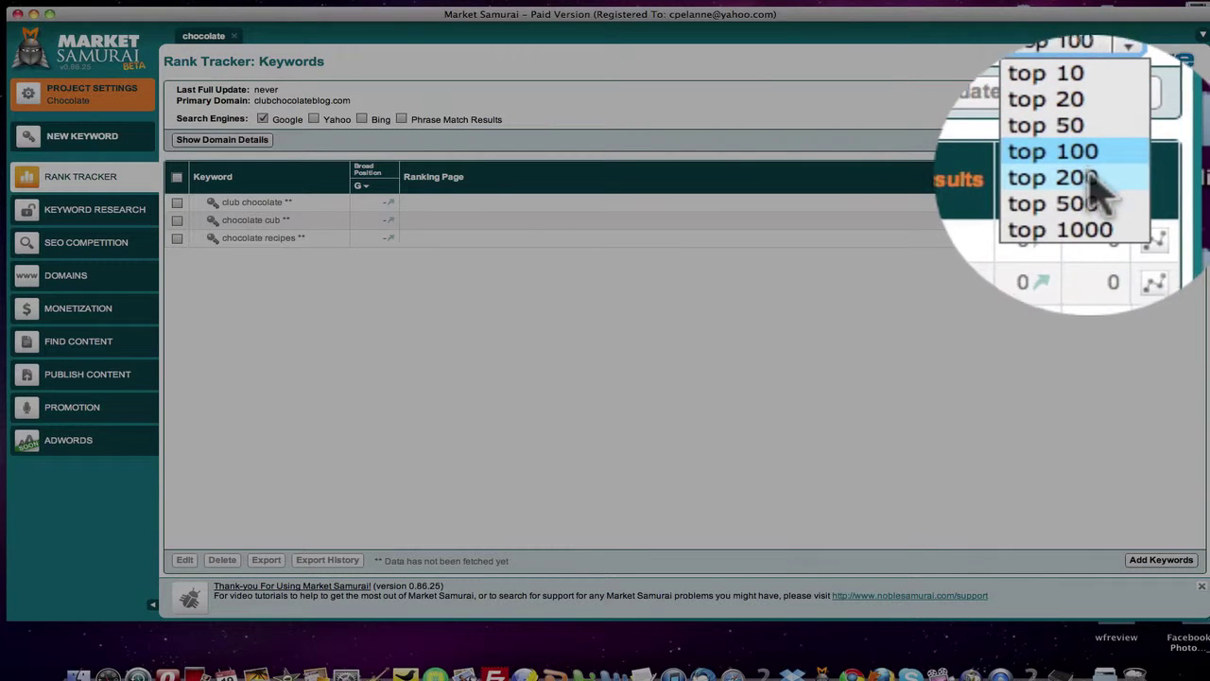
click(1172, 156)
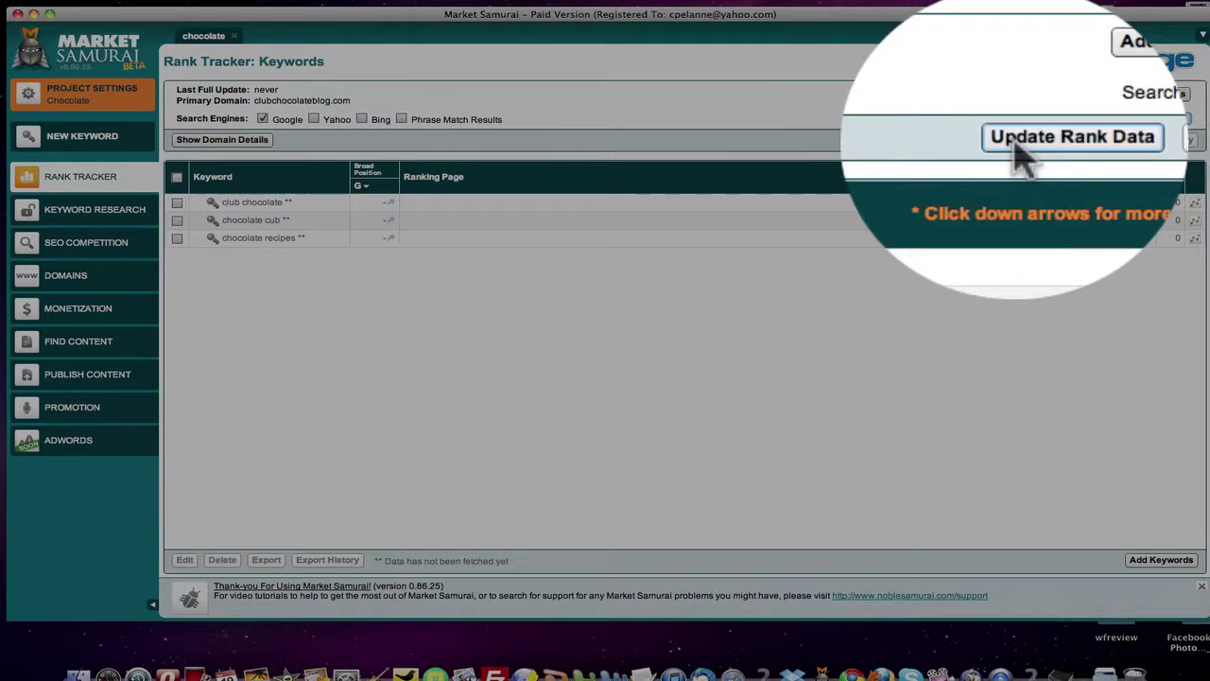
click(1041, 139)
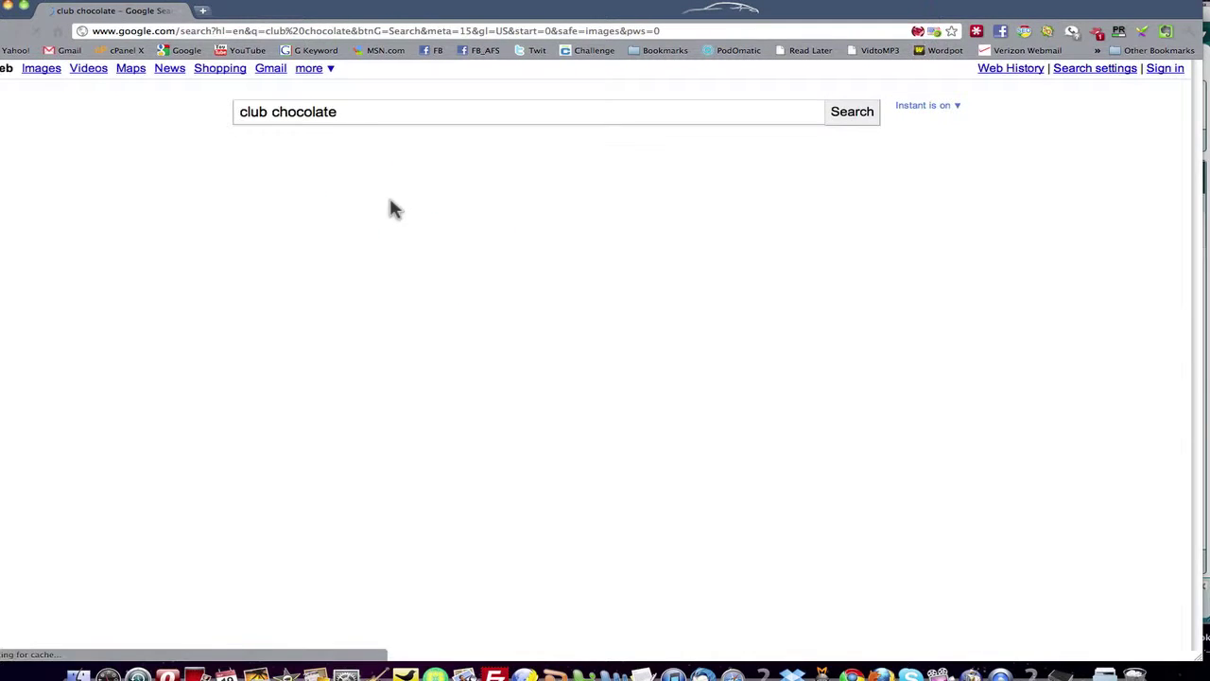
Locate clubchocolateblog.com in the club chocolate Google results, then show all windows in Exposé
scroll(159, 285, down, 3)
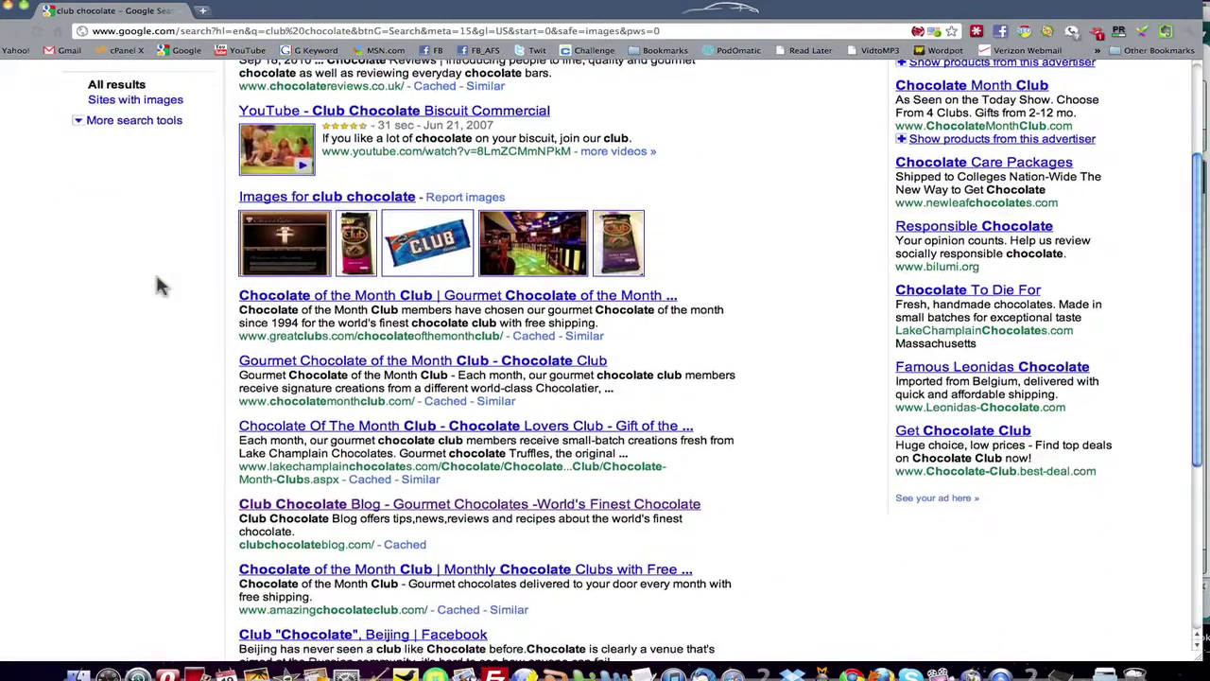
scroll(159, 285, down, 2)
scroll(159, 286, down, 2)
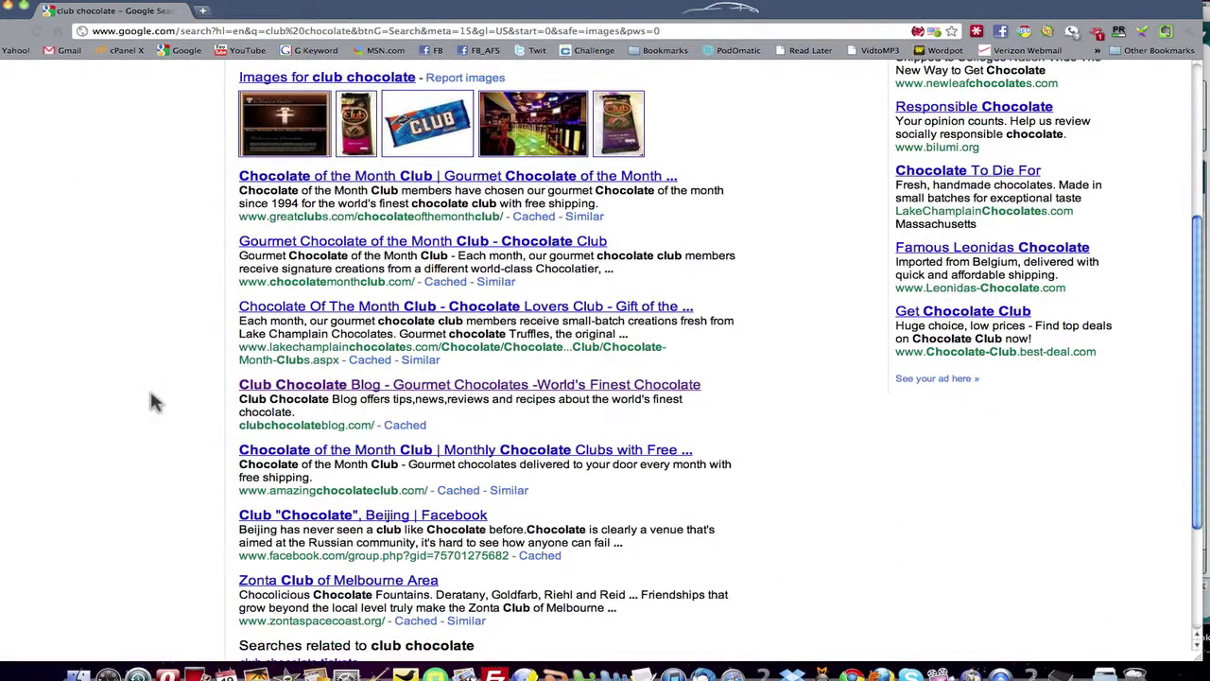
scroll(152, 400, up, 5)
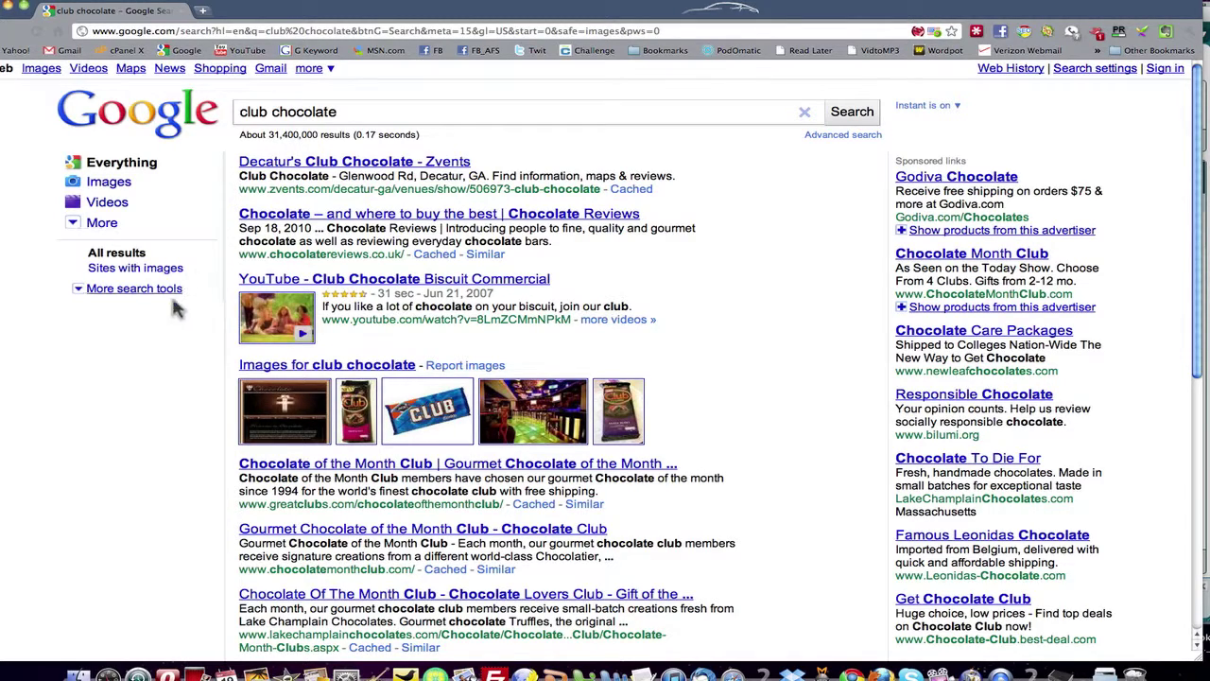
scroll(161, 343, down, 3)
scroll(161, 345, down, 3)
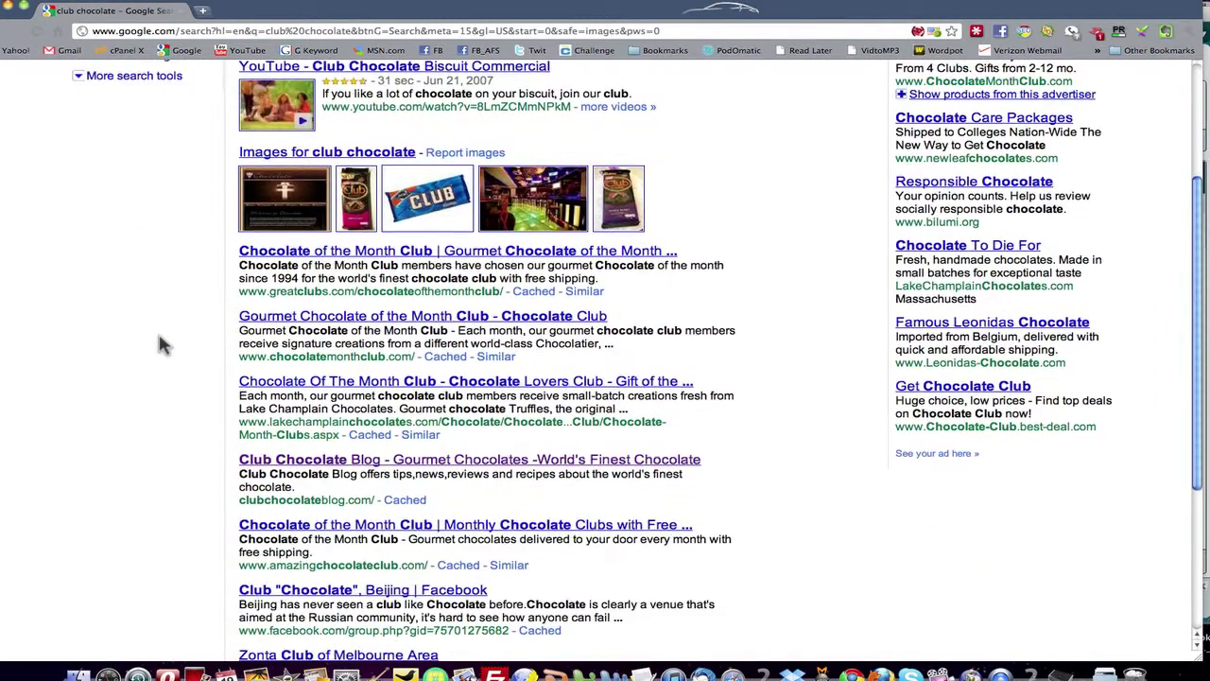
scroll(160, 345, down, 2)
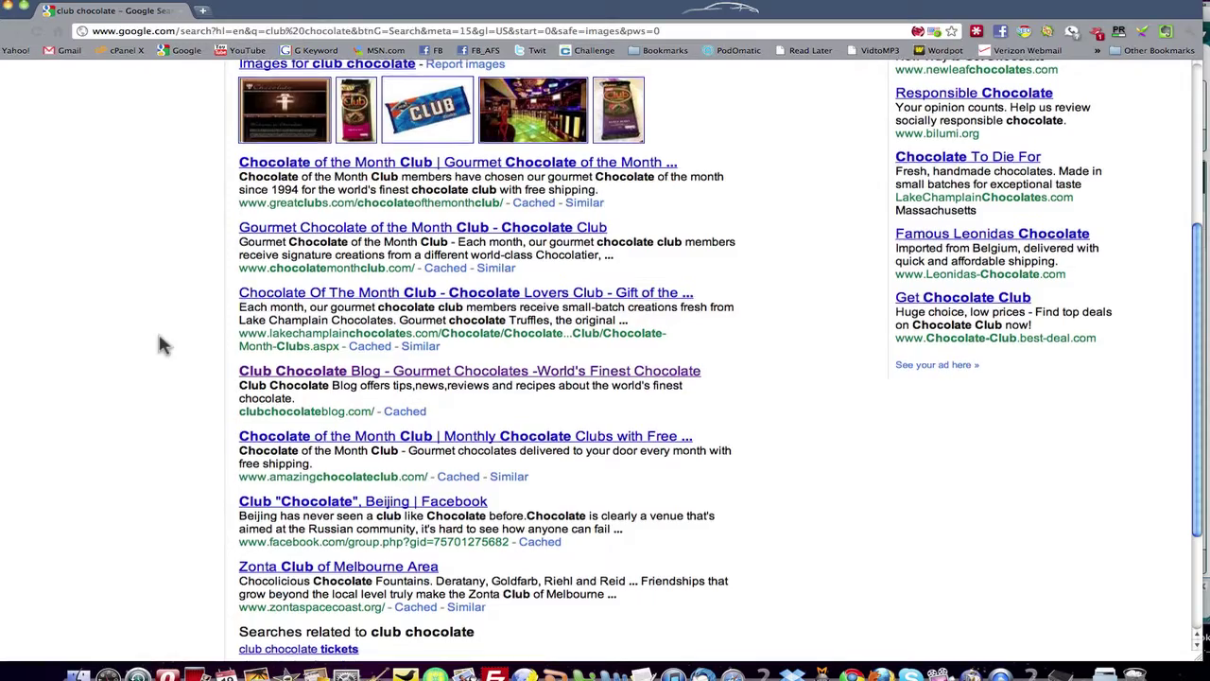
scroll(159, 341, up, 8)
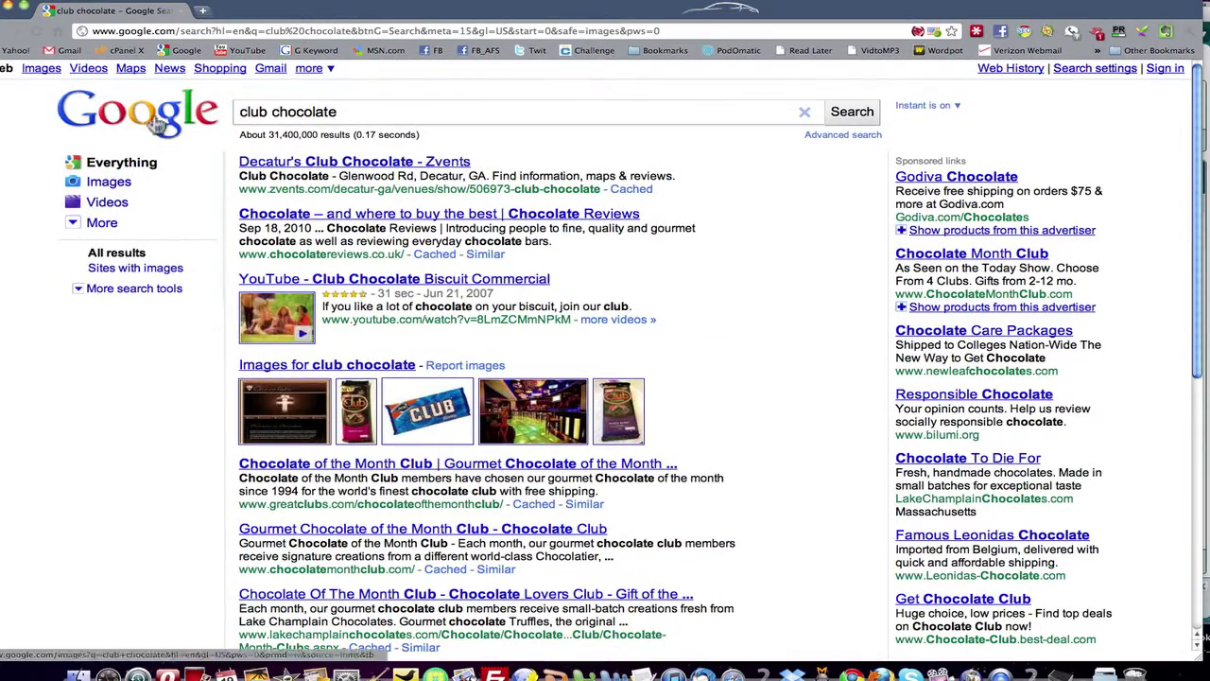
middle_click(90, 137)
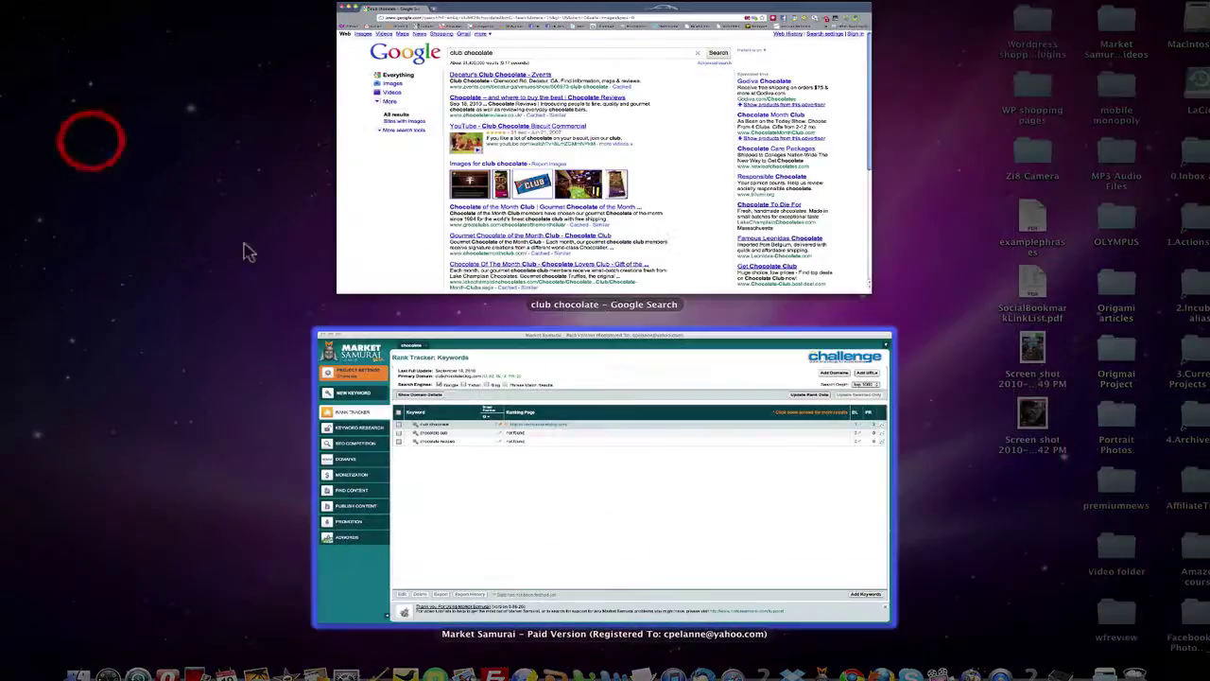
Return to Market Samurai, select all three keywords, and view the search depth choices
click(473, 533)
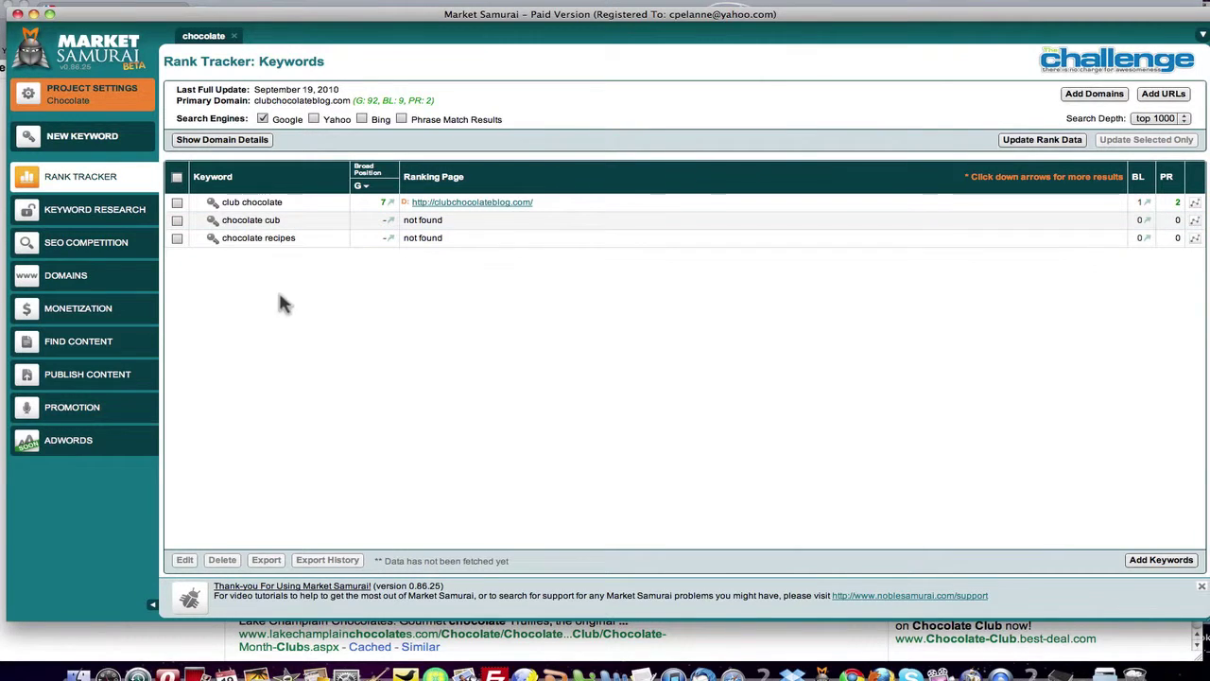
click(176, 177)
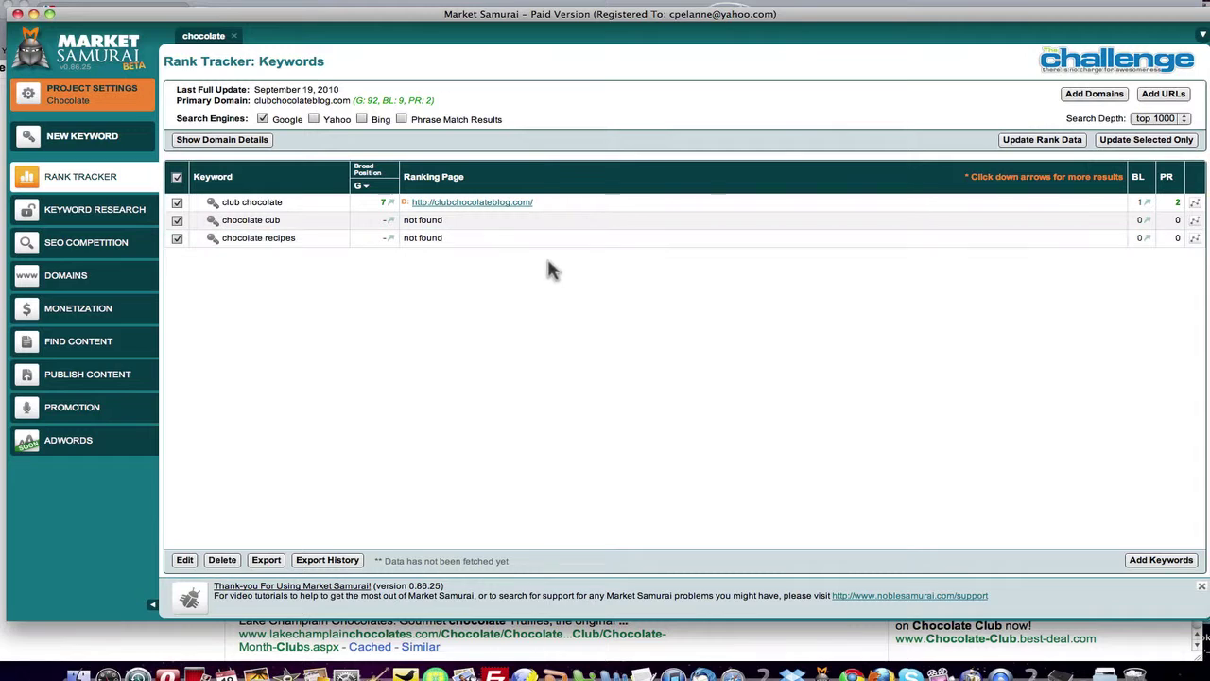
click(1183, 119)
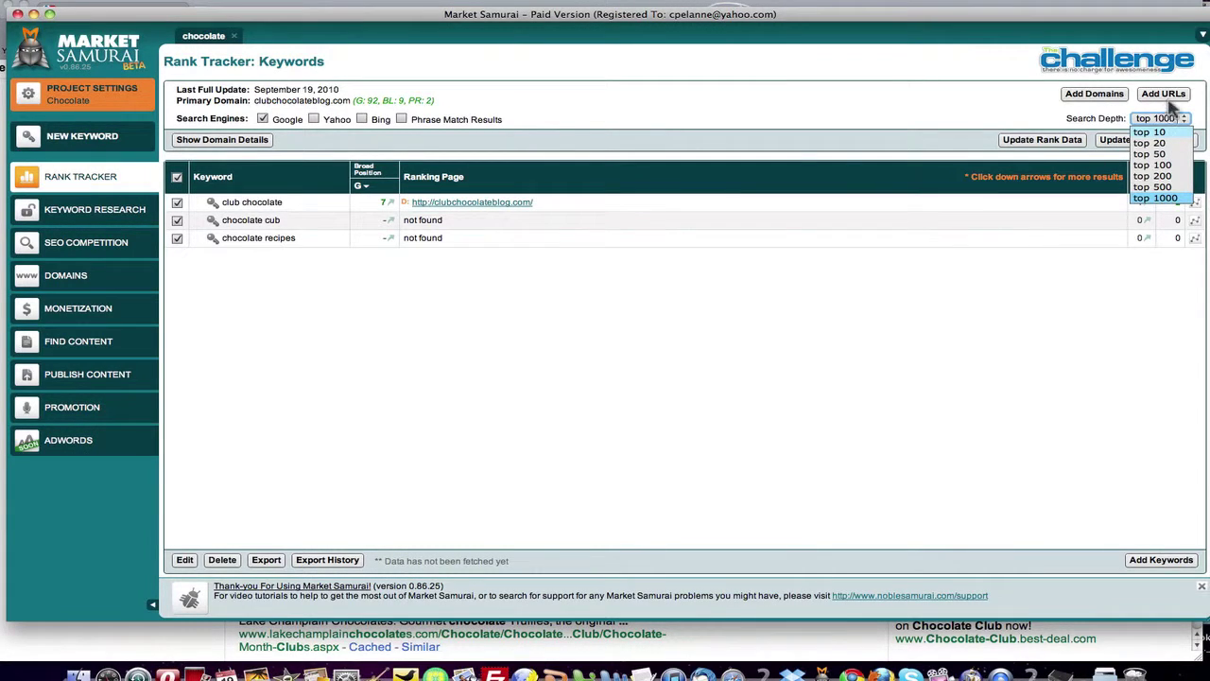
click(964, 100)
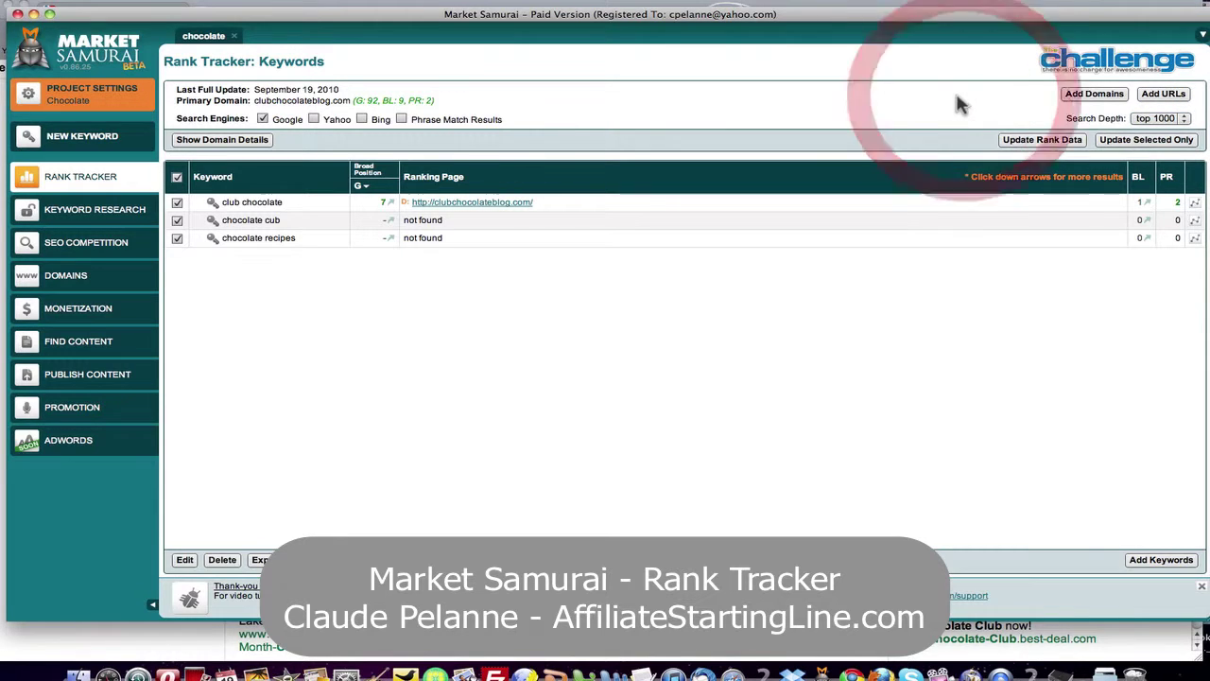